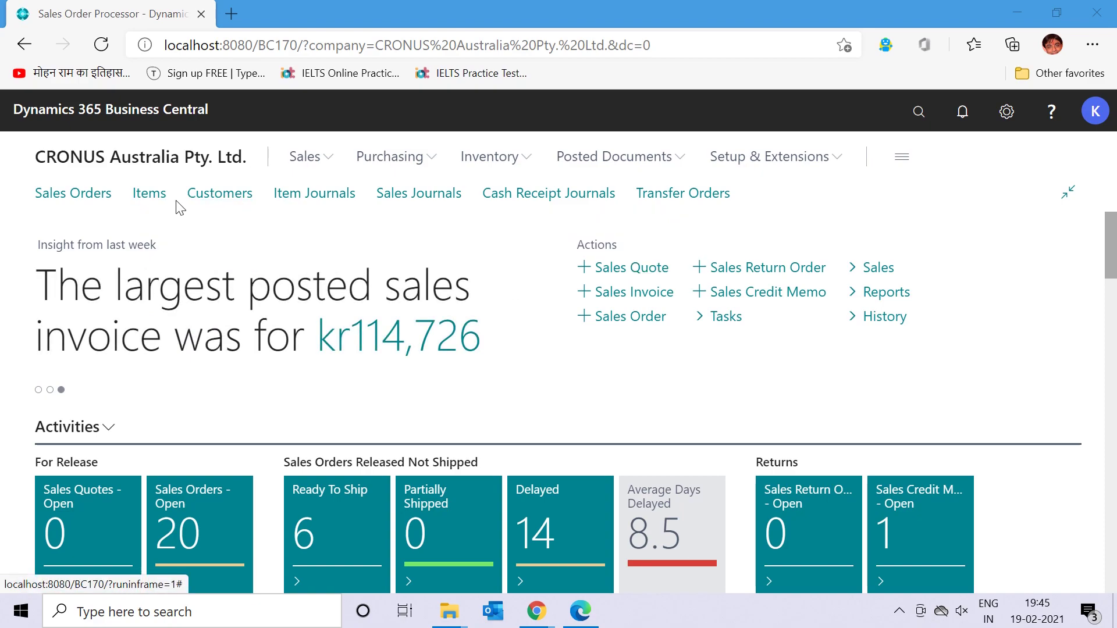
Open the Customers list and bring up the single-record default dimensions for Spotsmeyer's Furnishings.
{"action": "left_click", "coordinate": [239, 198]}
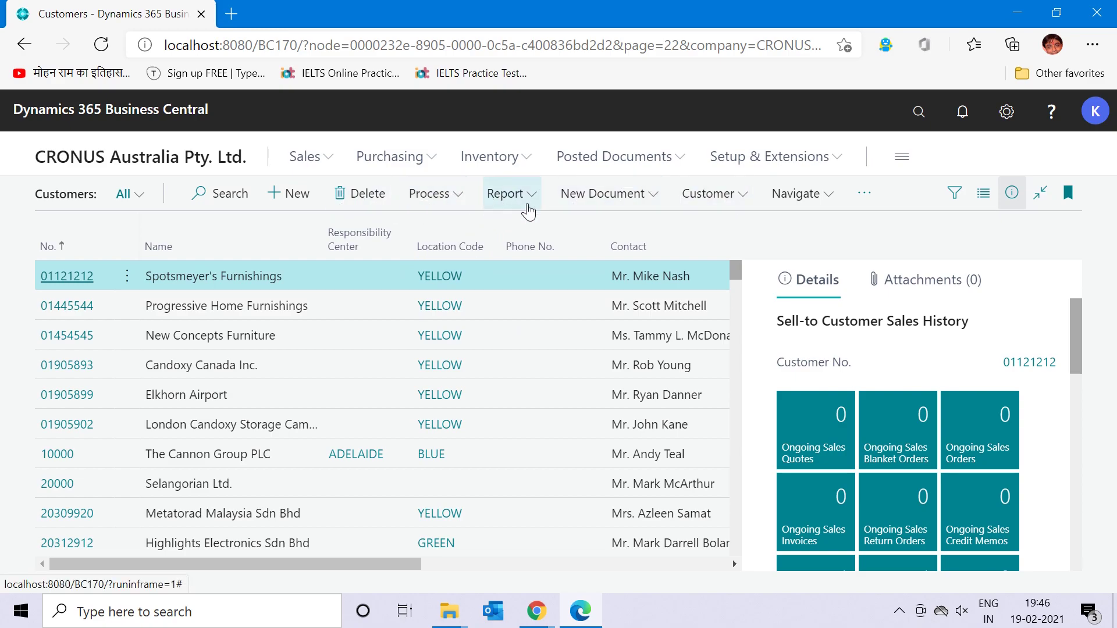
{"action": "left_click", "coordinate": [714, 195]}
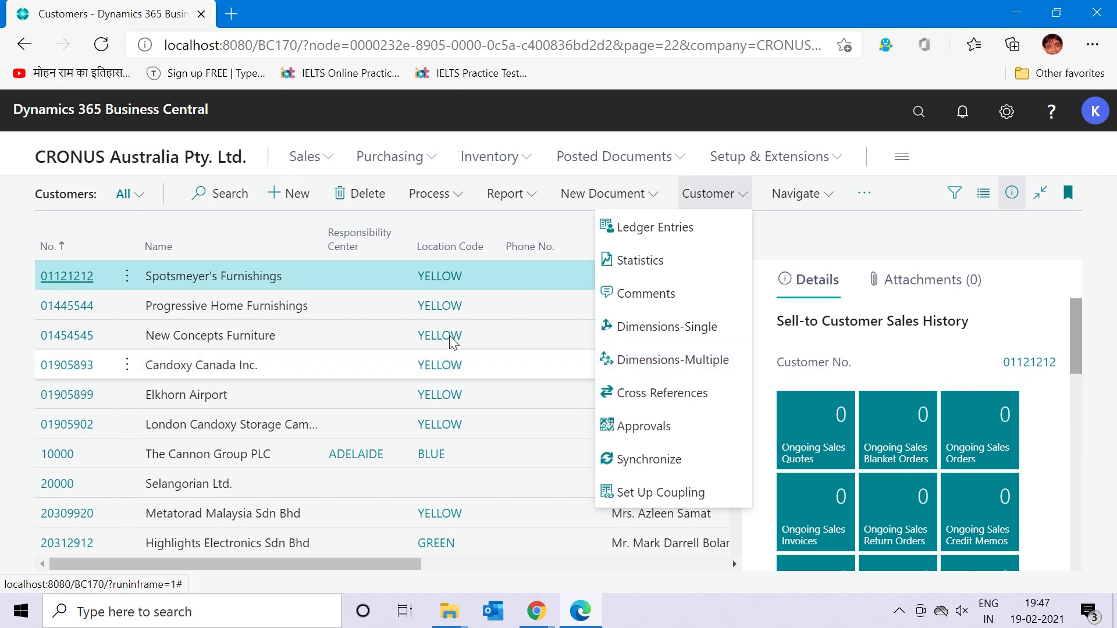
{"action": "left_click", "coordinate": [209, 275]}
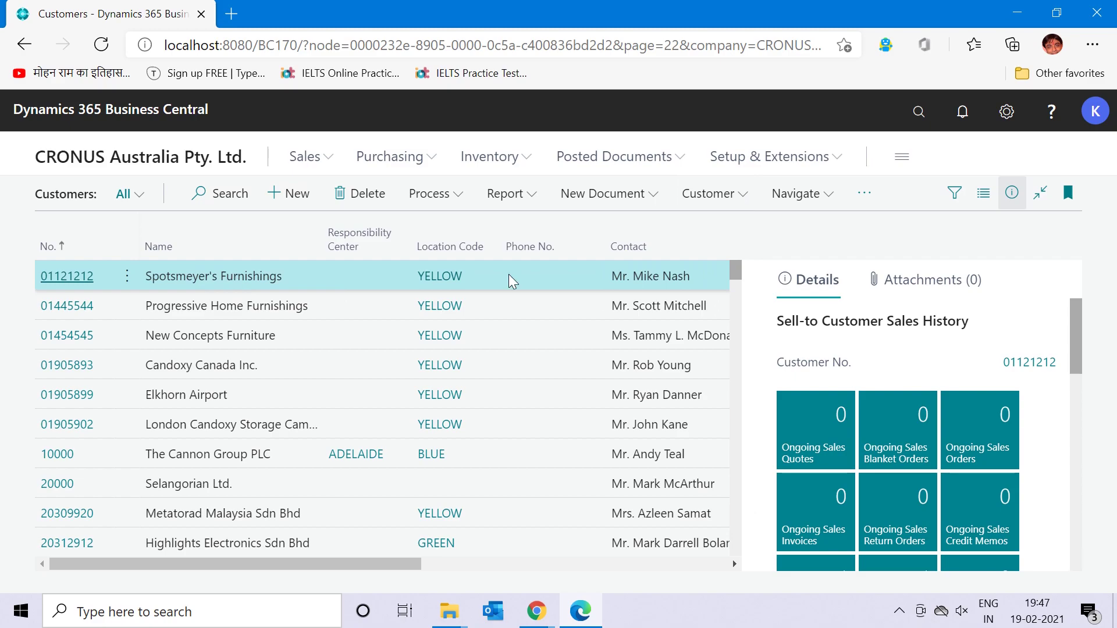
{"action": "left_click", "coordinate": [720, 188]}
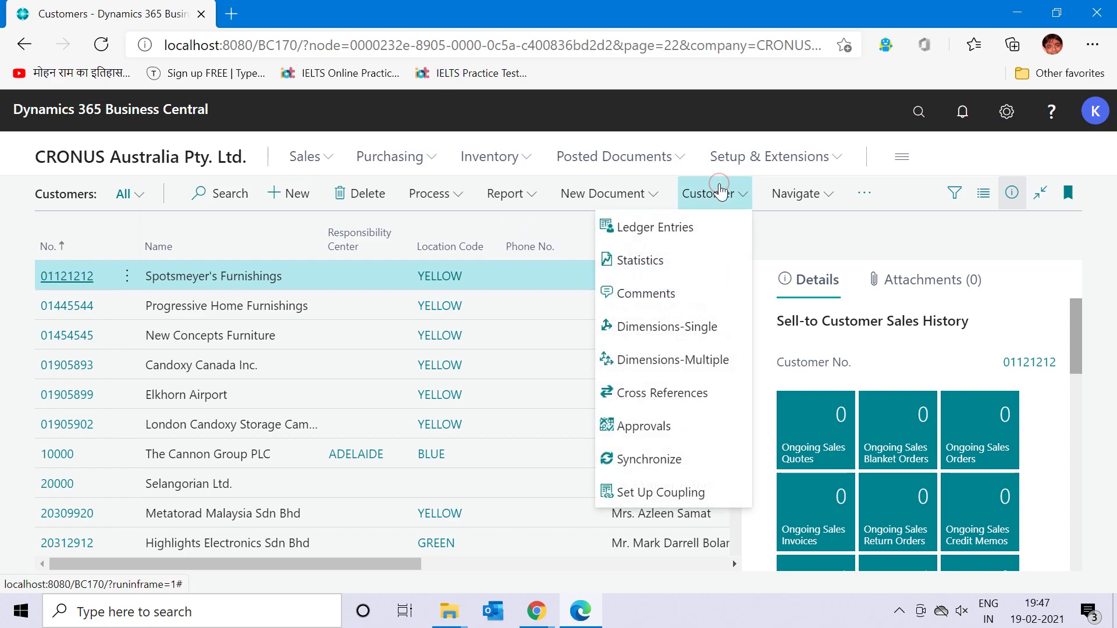
{"action": "left_click", "coordinate": [691, 328]}
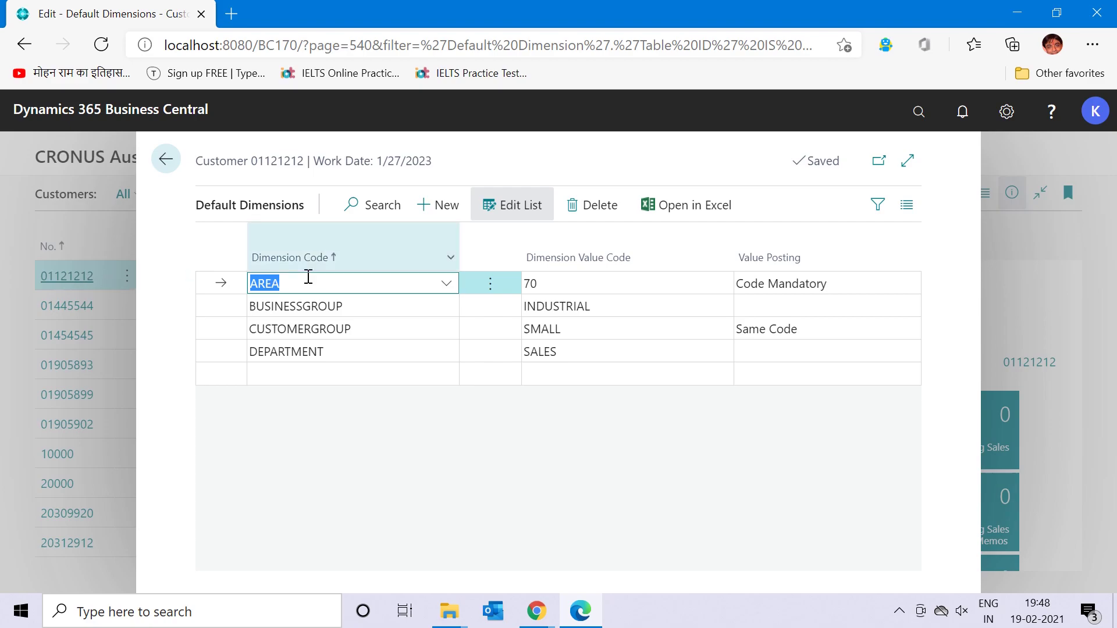
Add a default dimension line with code CUSTOM and value MC for this customer, and return to the Customers list.
{"action": "left_click", "coordinate": [354, 375]}
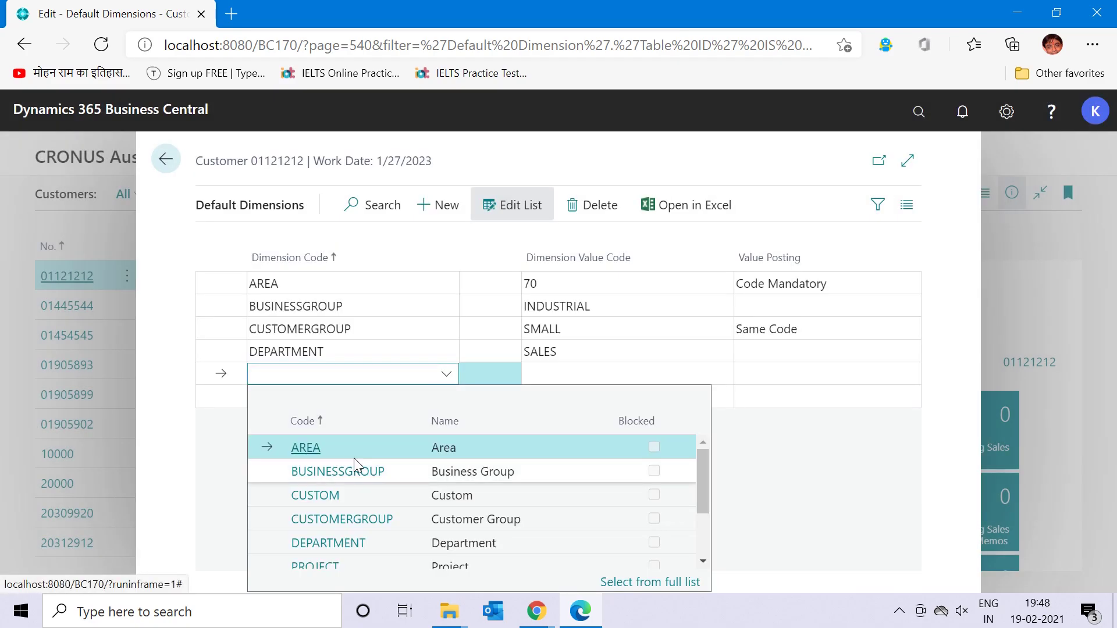
{"action": "left_click", "coordinate": [355, 496]}
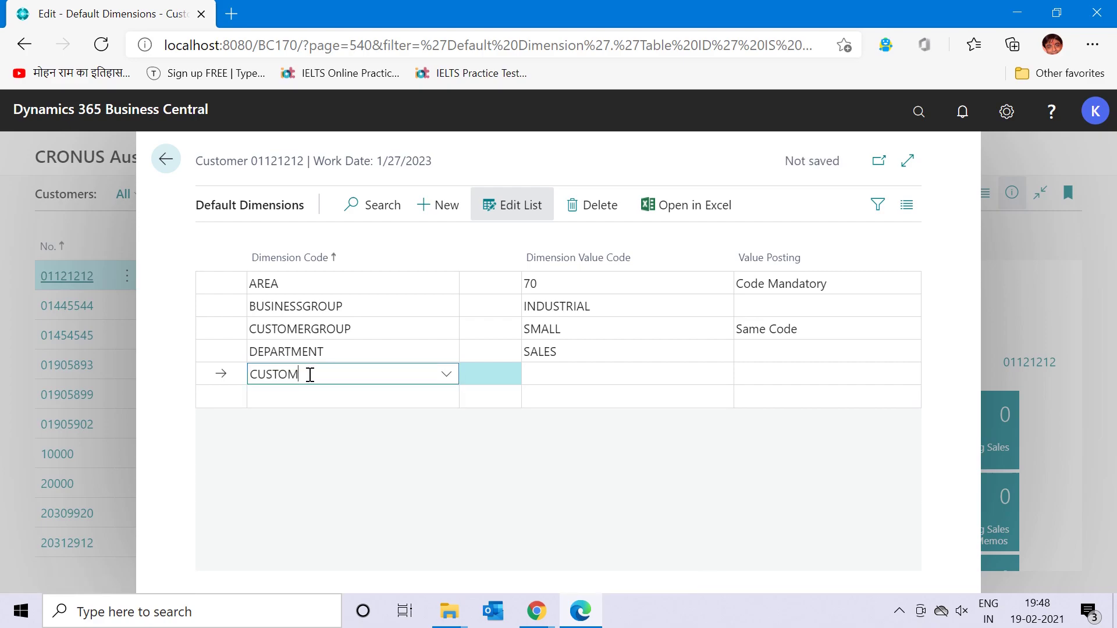
{"action": "left_click", "coordinate": [592, 378]}
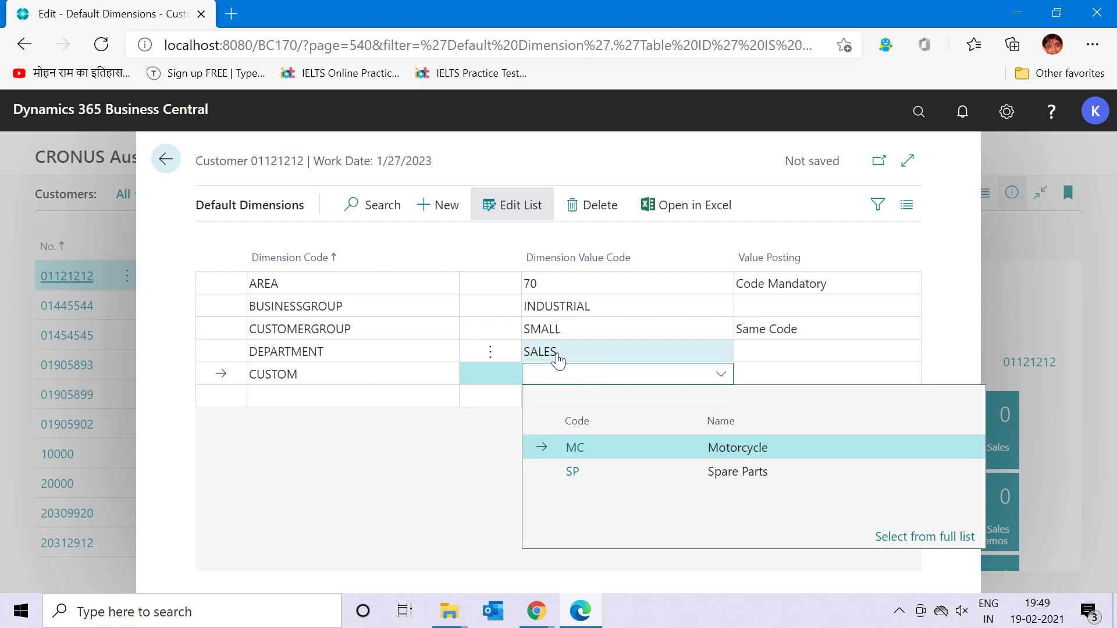
{"action": "left_click", "coordinate": [612, 455]}
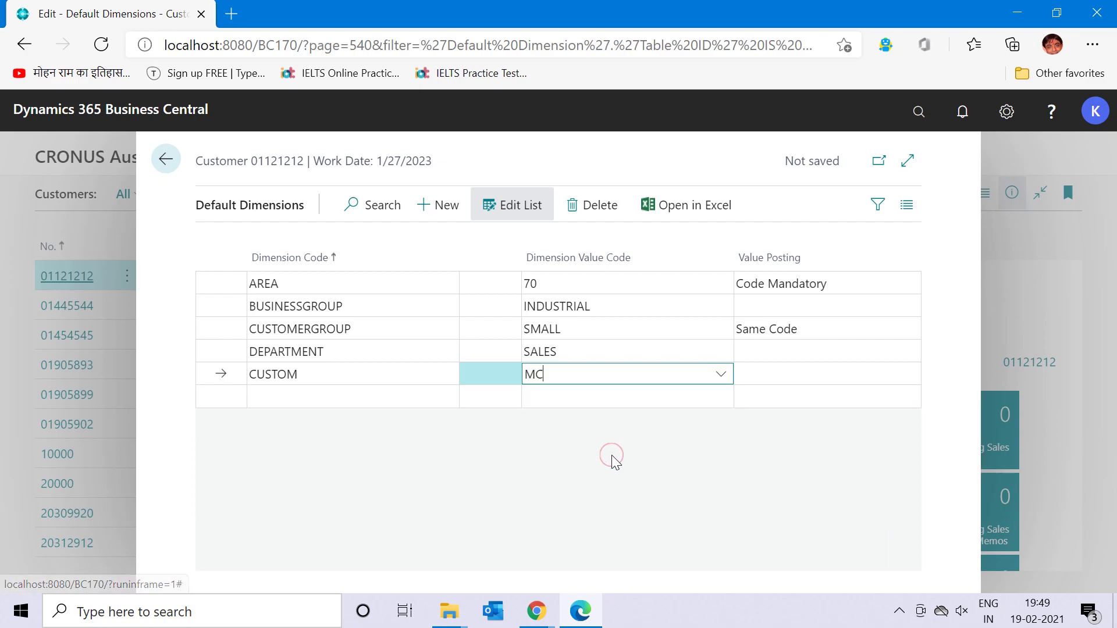
{"action": "left_click", "coordinate": [613, 350]}
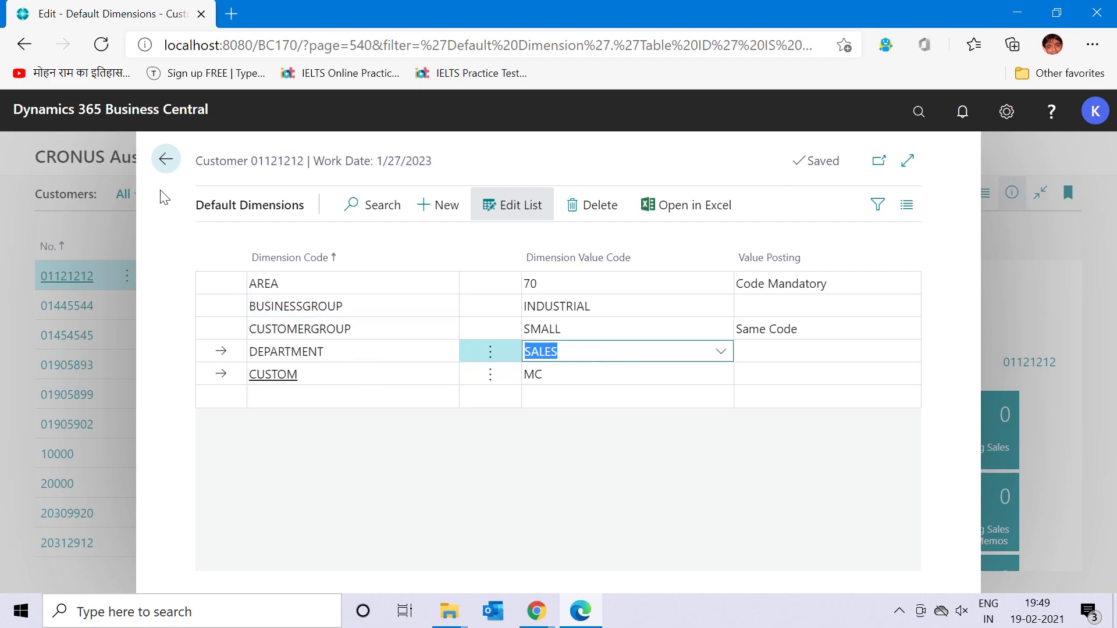
{"action": "left_click", "coordinate": [161, 167]}
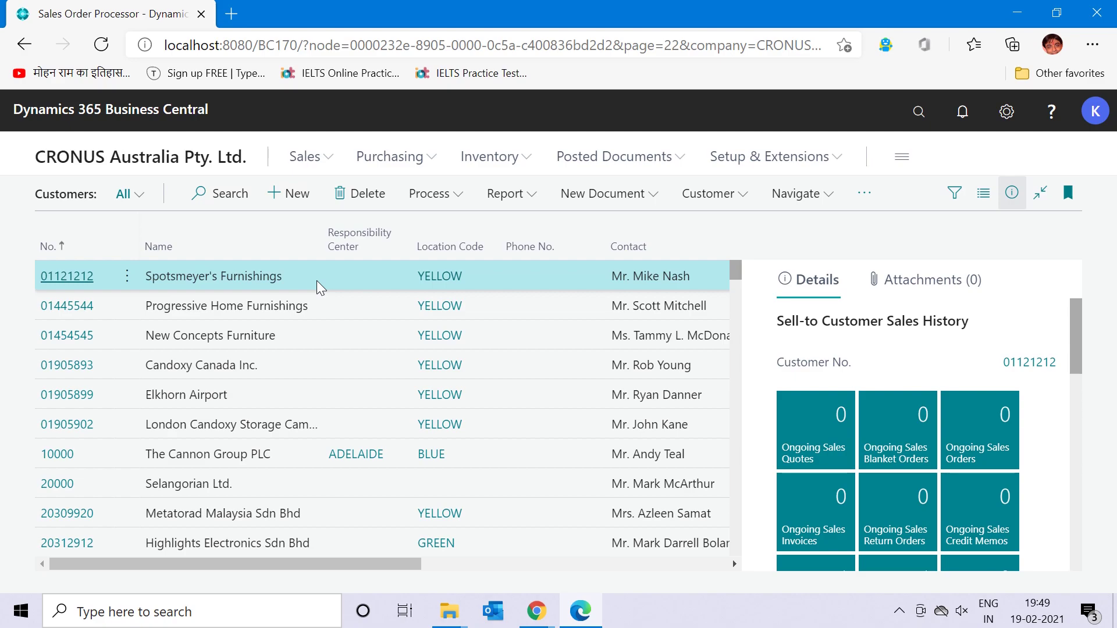
Select the five consecutive customers from Progressive Home Furnishings through London Candoxy Storage for a multiple-record dimension setup.
{"action": "left_click", "coordinate": [711, 203]}
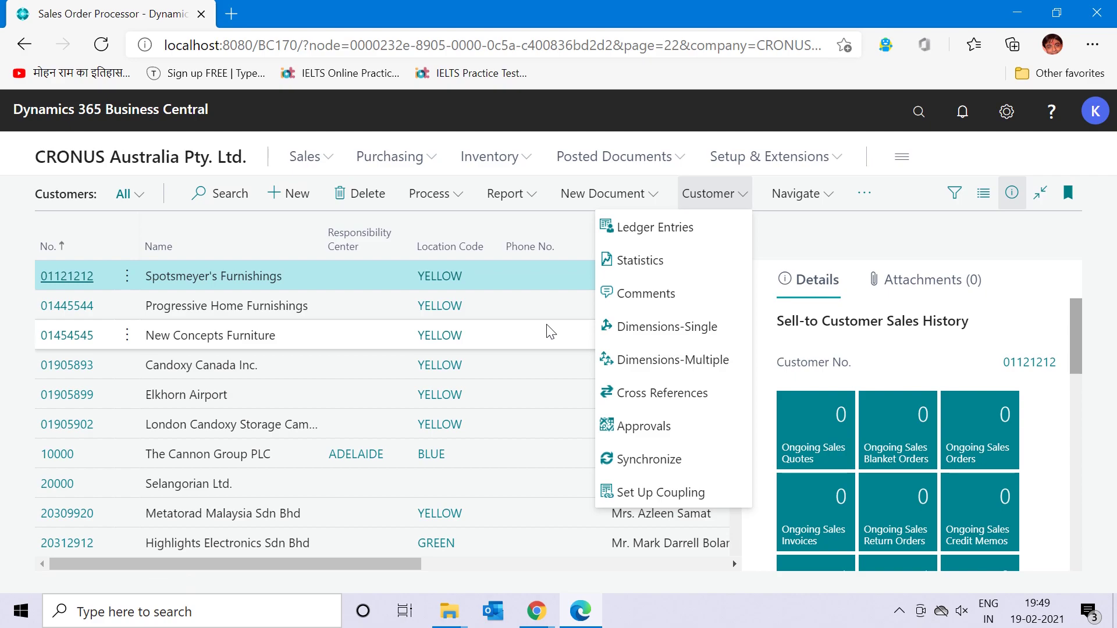
{"action": "left_click", "coordinate": [224, 301]}
{"action": "left_click", "coordinate": [225, 299]}
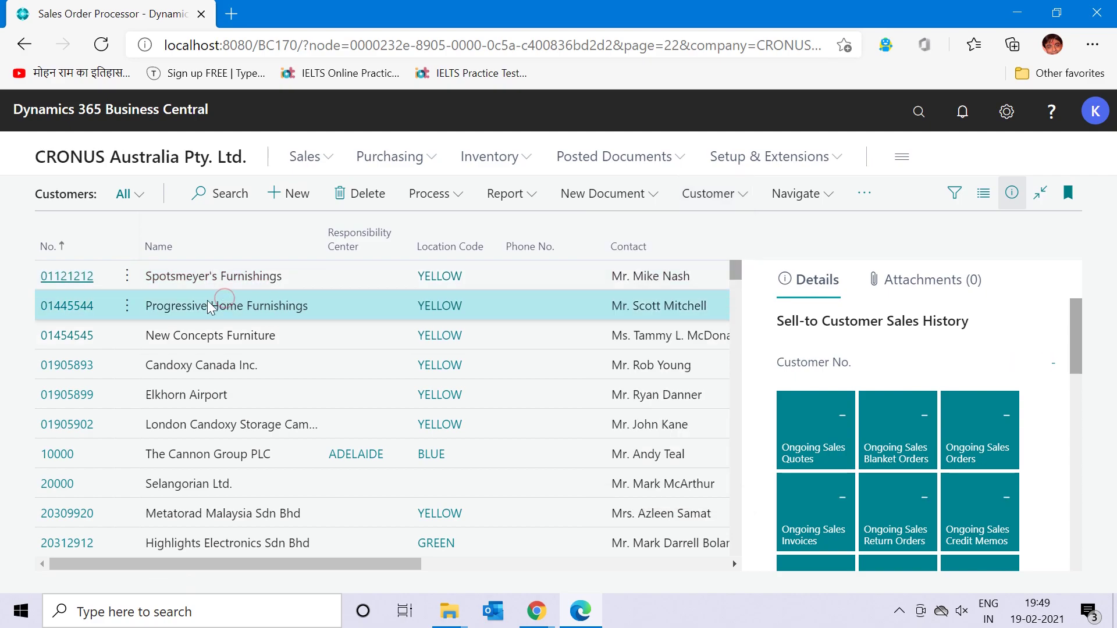
{"action": "left_click", "coordinate": [127, 306]}
{"action": "left_click", "coordinate": [99, 541]}
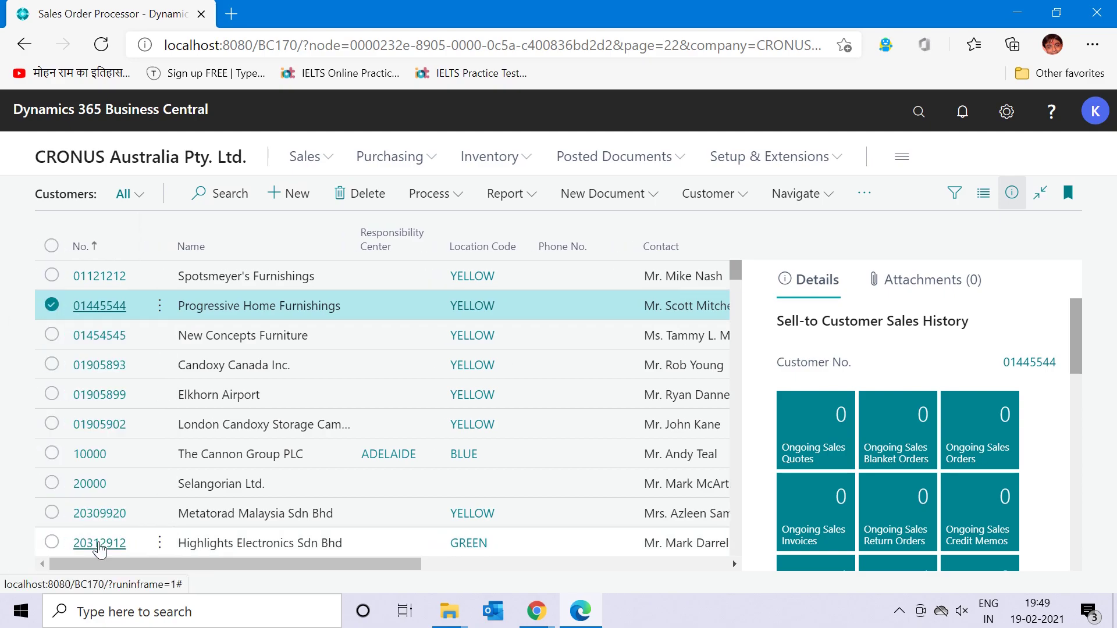
{"action": "left_click", "coordinate": [52, 335]}
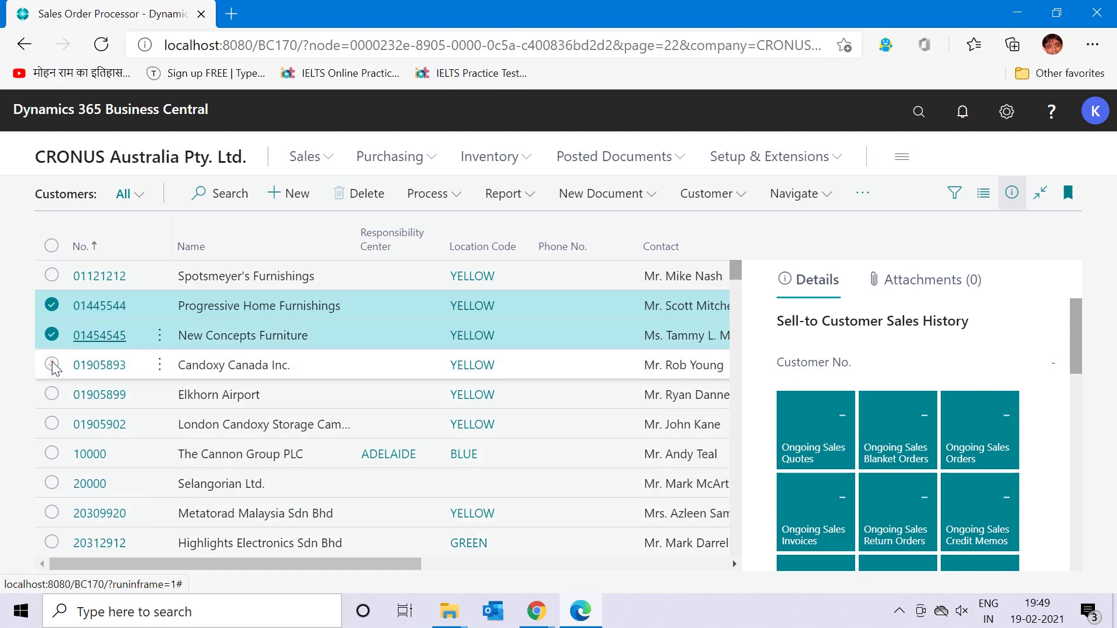
{"action": "left_click", "coordinate": [51, 365]}
{"action": "left_click", "coordinate": [52, 395]}
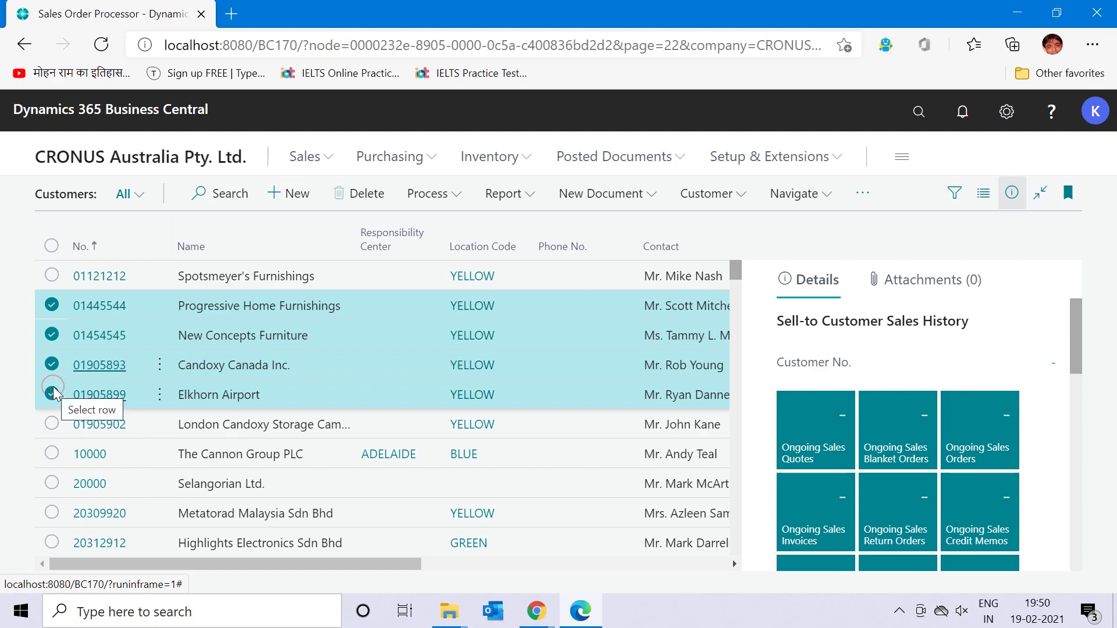
{"action": "left_click", "coordinate": [53, 424]}
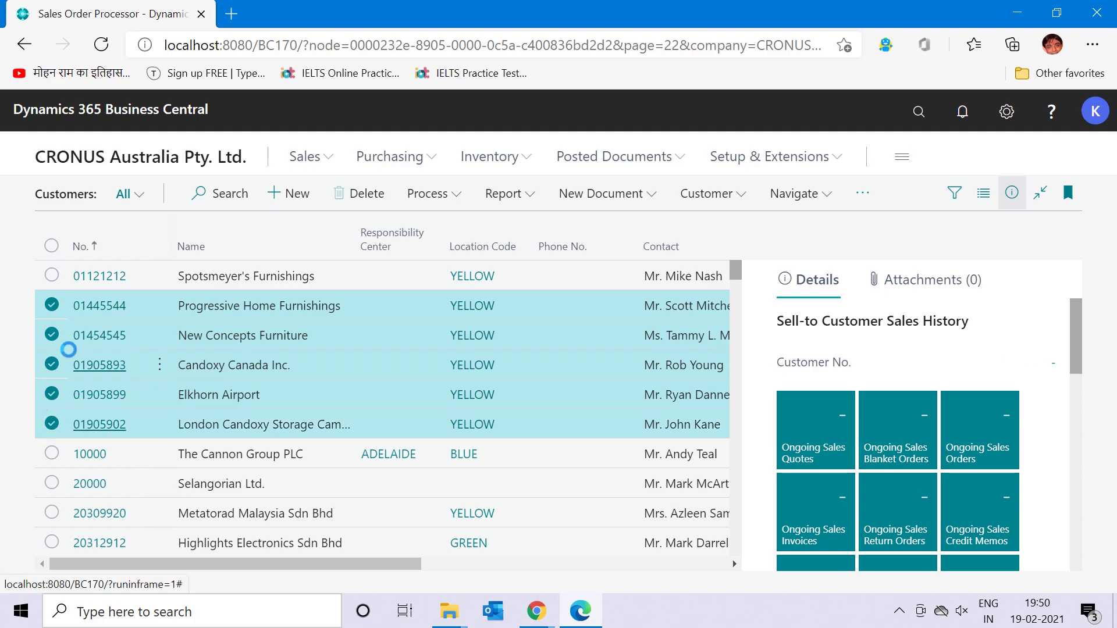
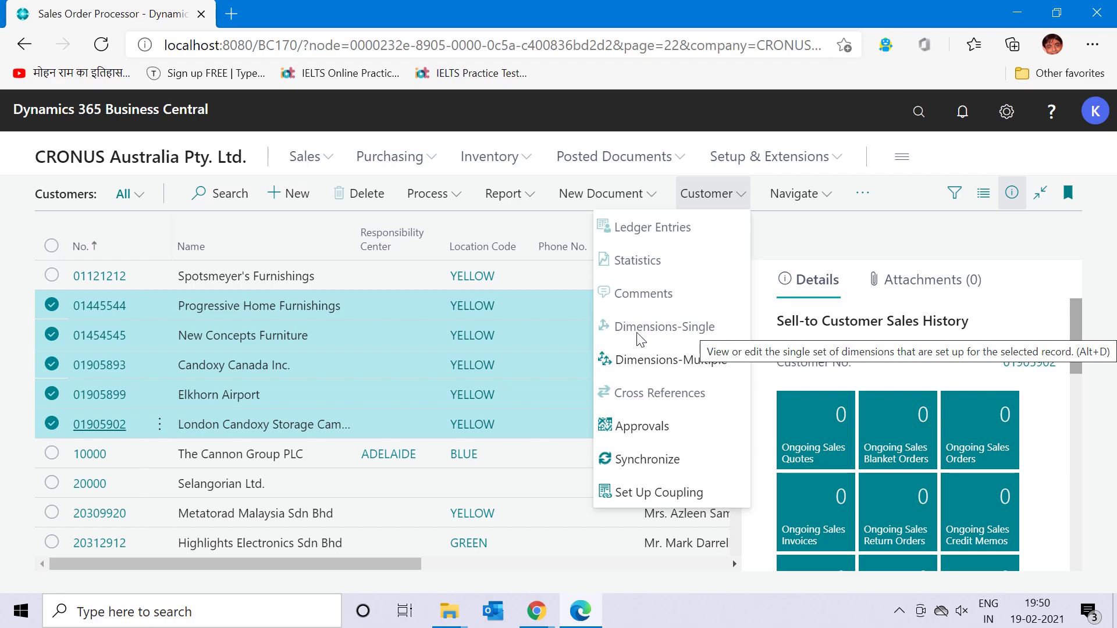
Add the CUSTOM dimension with value MC to the selected customers through Dimensions-Multiple and confirm the setup.
{"action": "left_click", "coordinate": [666, 367]}
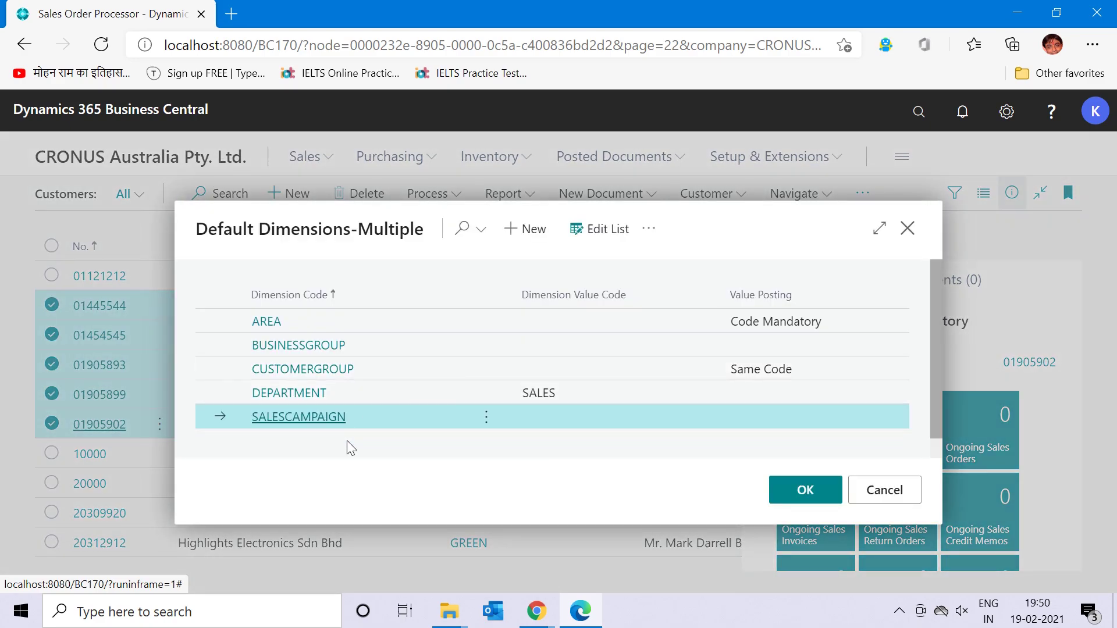
{"action": "left_click", "coordinate": [531, 229]}
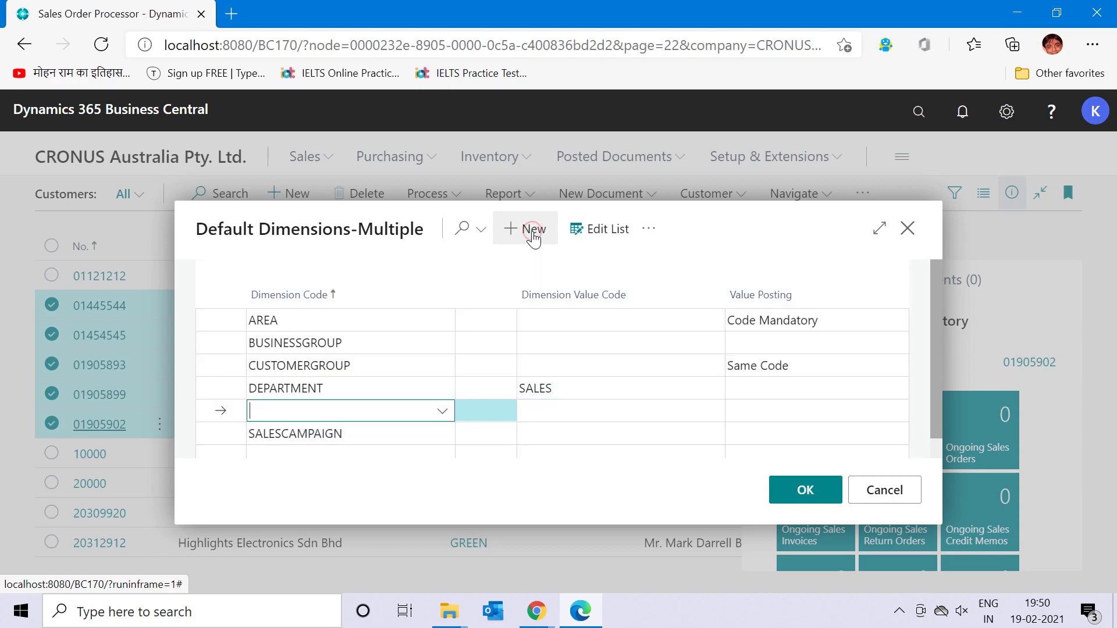
{"action": "left_click", "coordinate": [442, 412]}
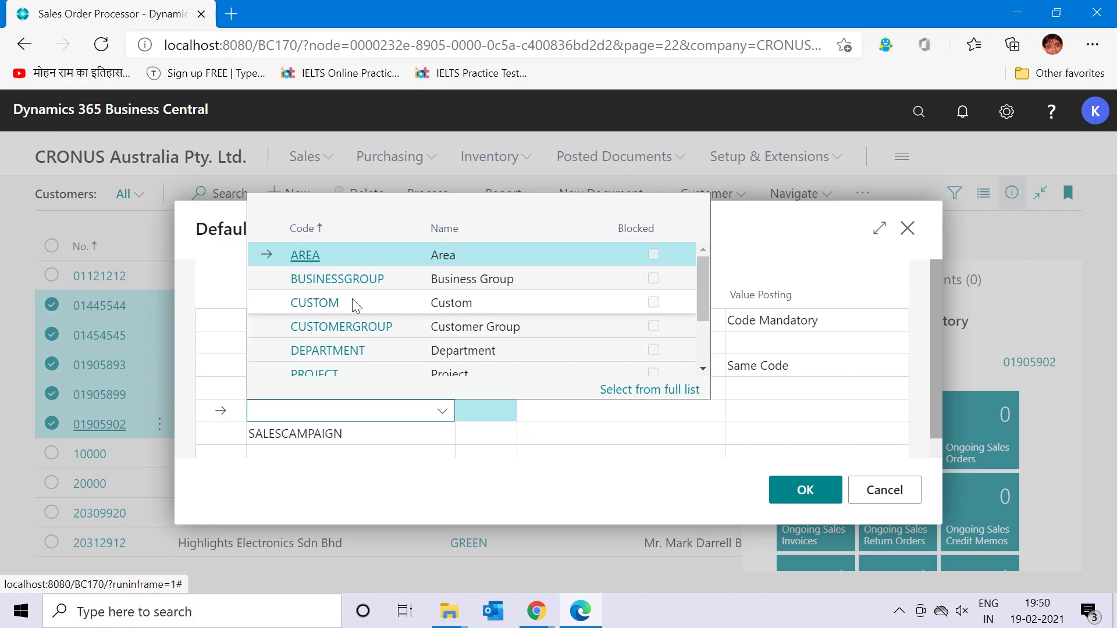
{"action": "left_click", "coordinate": [351, 299]}
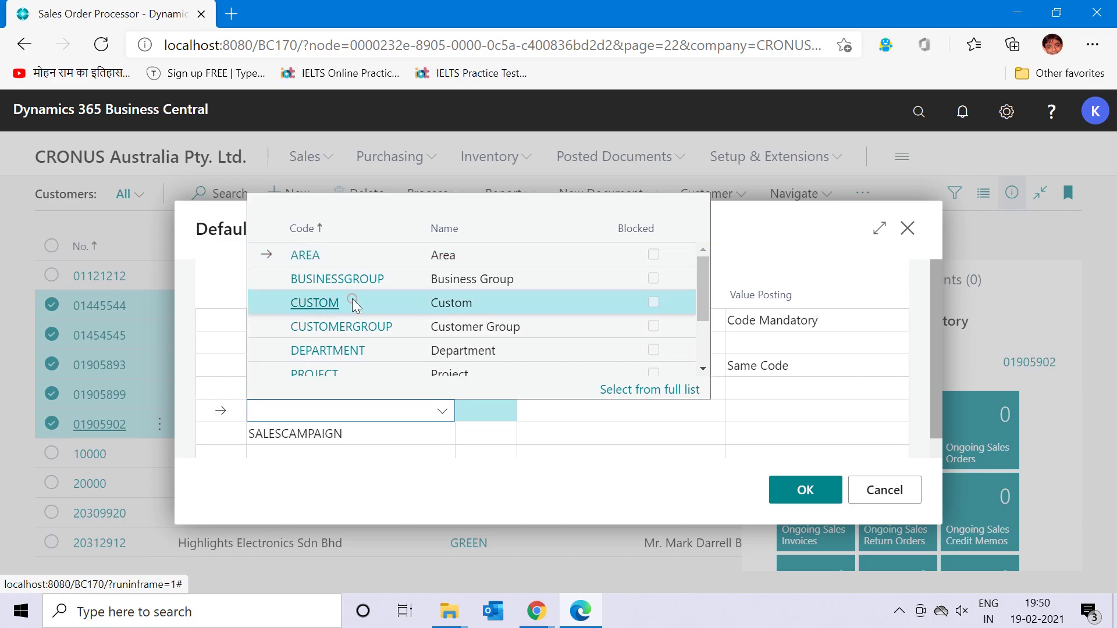
{"action": "left_click", "coordinate": [564, 413]}
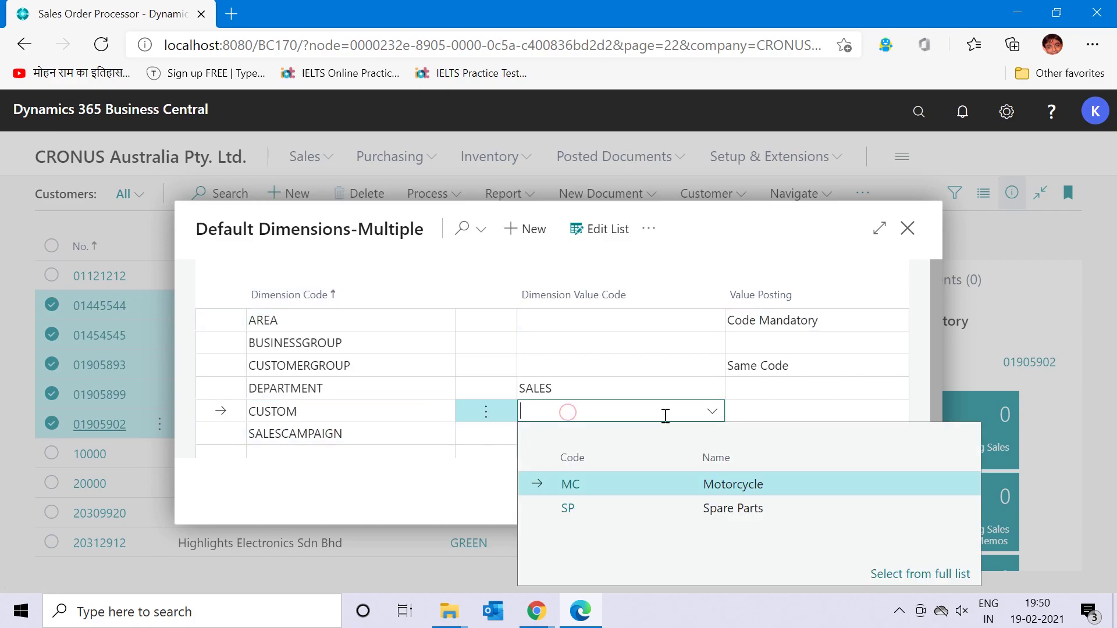
{"action": "left_click", "coordinate": [612, 488]}
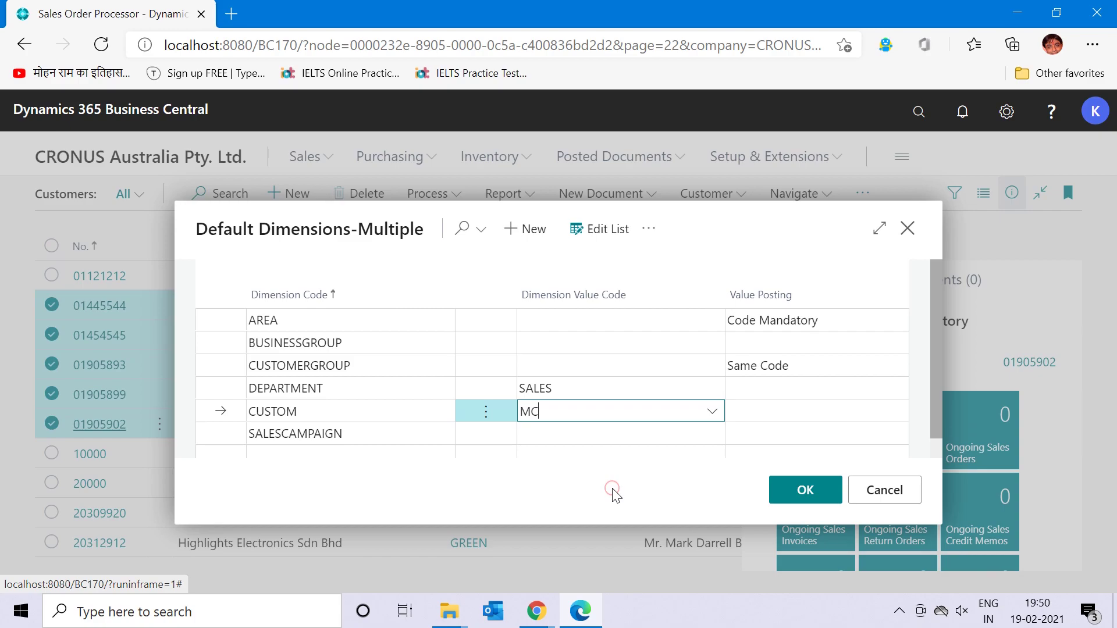
{"action": "left_click", "coordinate": [609, 367]}
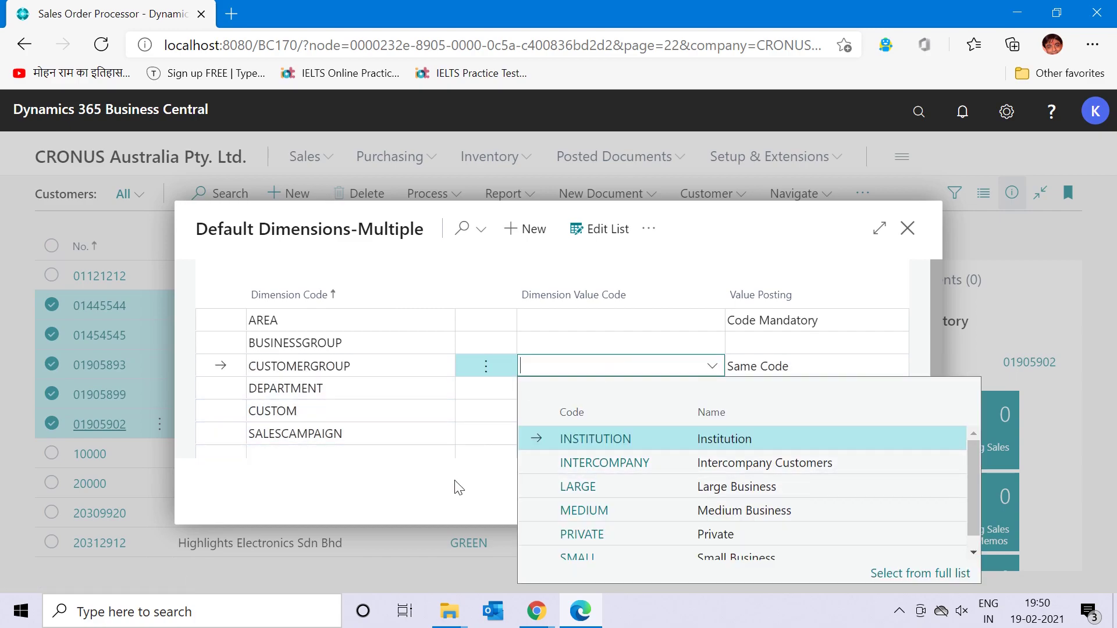
{"action": "left_click", "coordinate": [453, 487]}
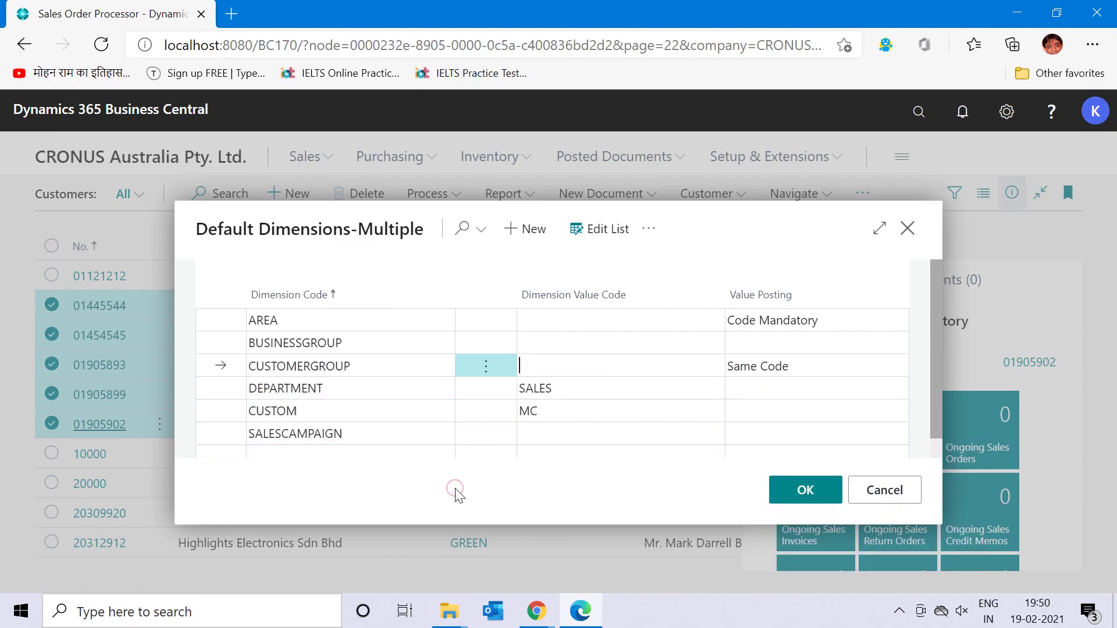
{"action": "left_click", "coordinate": [806, 491]}
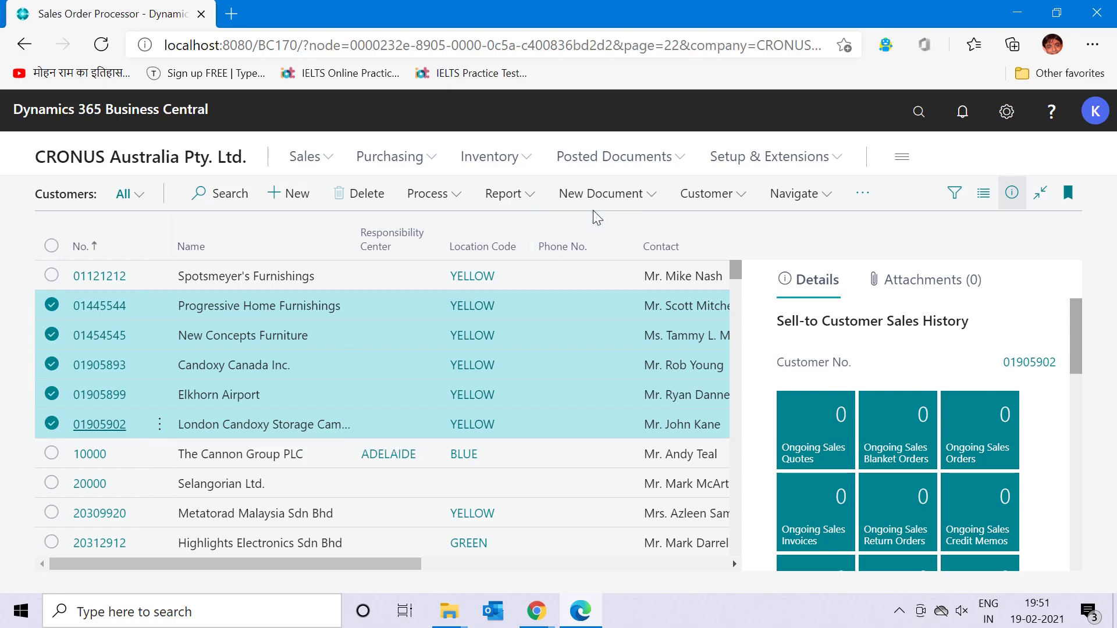
Review the dimension commands offered for the selected customers and return to the home page.
{"action": "left_click", "coordinate": [700, 192]}
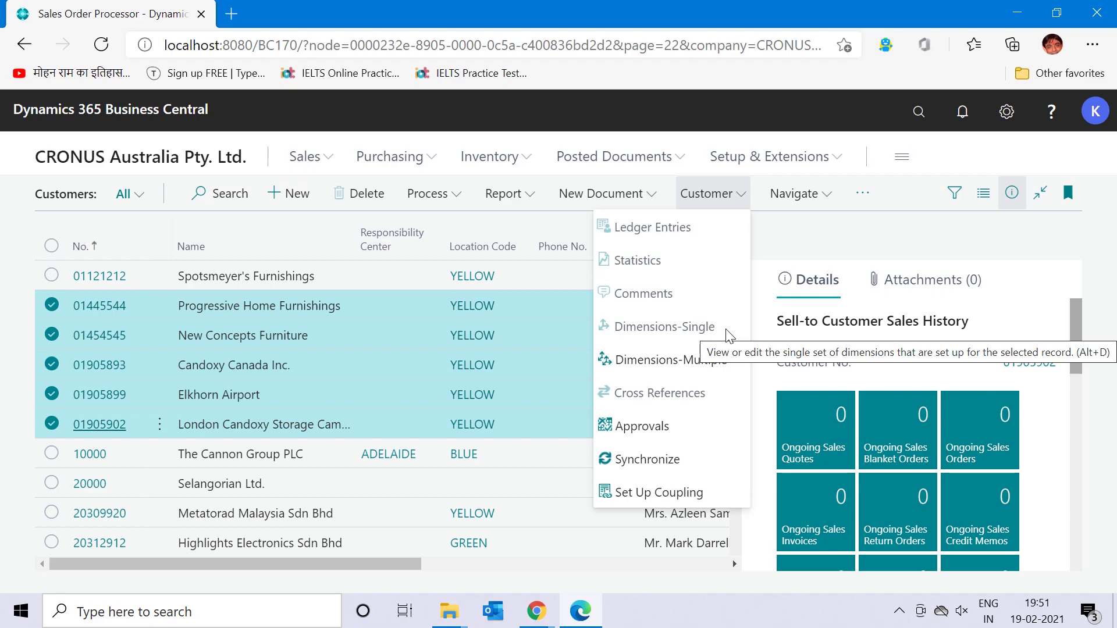
{"action": "left_click", "coordinate": [170, 173]}
{"action": "left_click", "coordinate": [169, 172]}
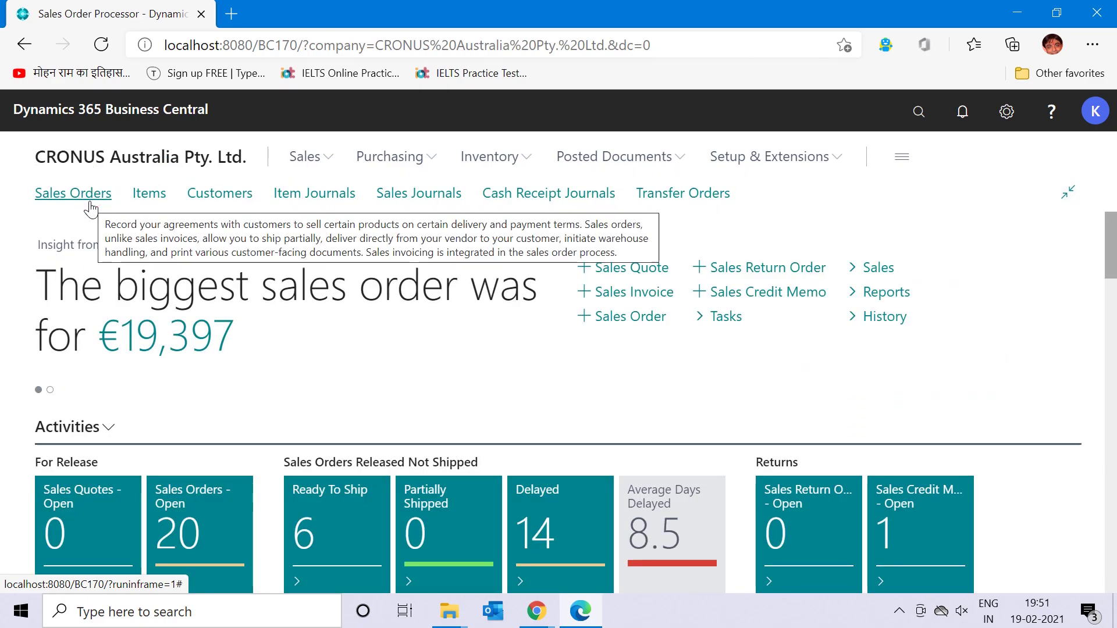
Open the Sales Orders list, look at the Dimensions command available for an order, and return to the home page.
{"action": "left_click", "coordinate": [73, 193]}
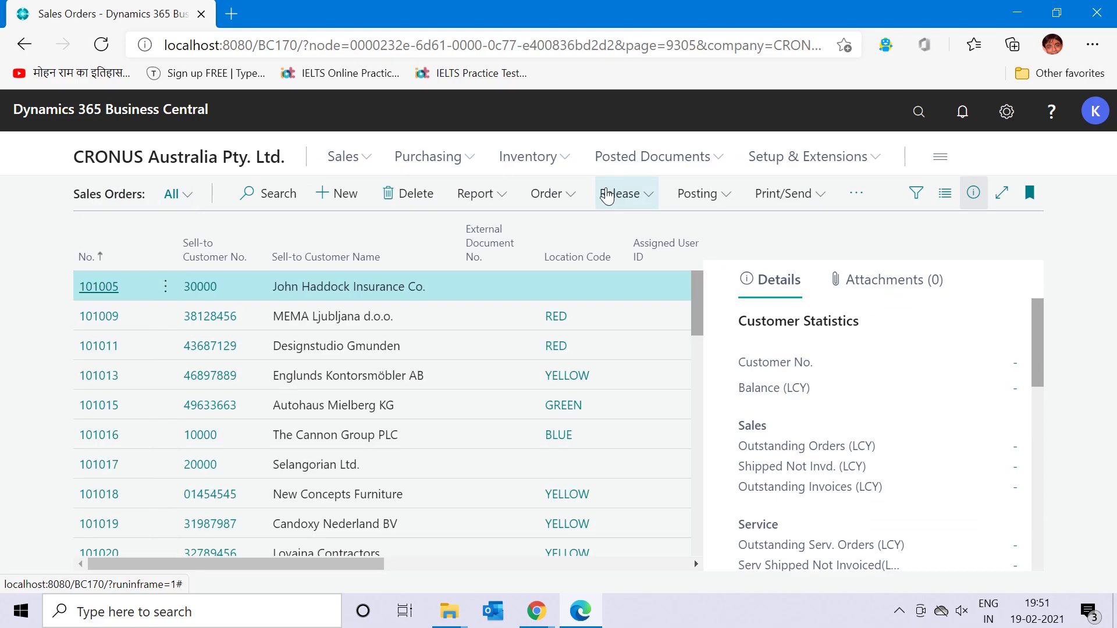
{"action": "left_click", "coordinate": [550, 196]}
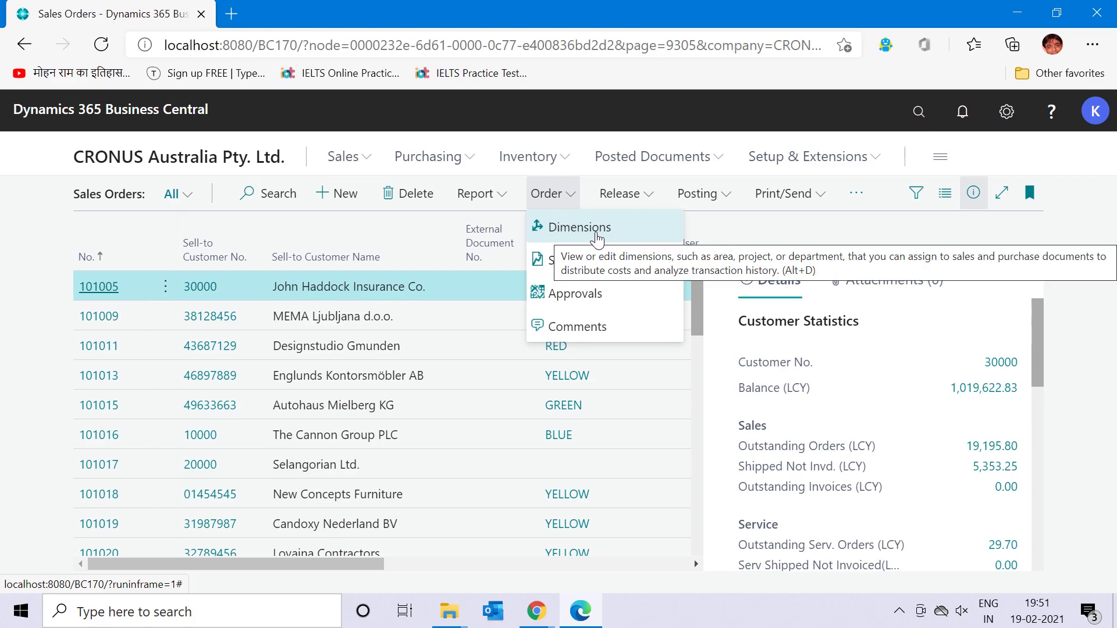
{"action": "left_click", "coordinate": [440, 322]}
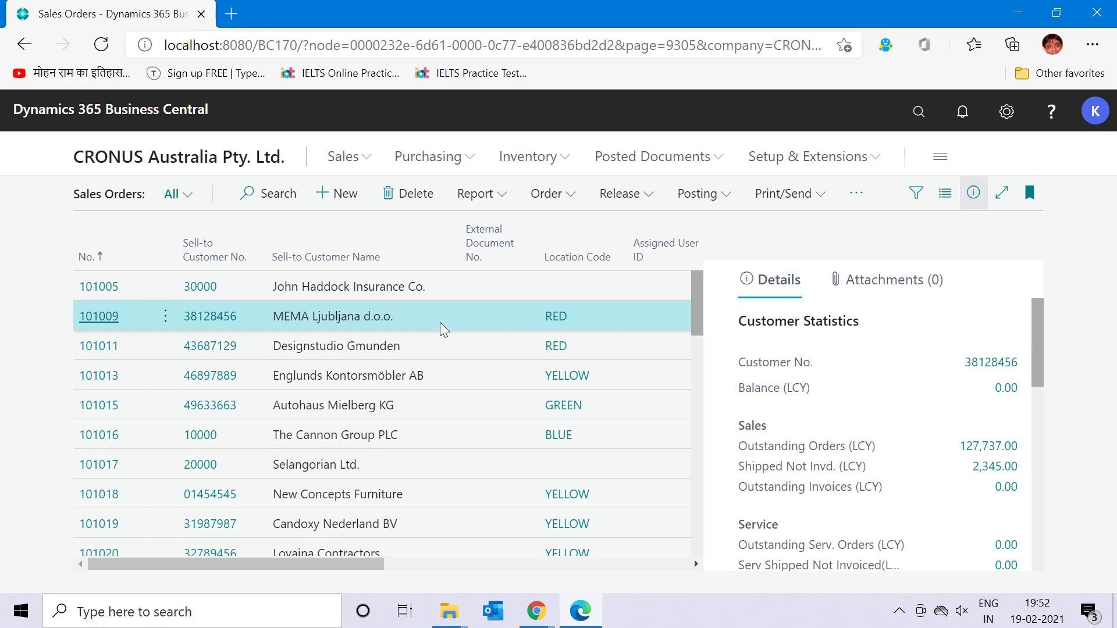
{"action": "left_click", "coordinate": [218, 158]}
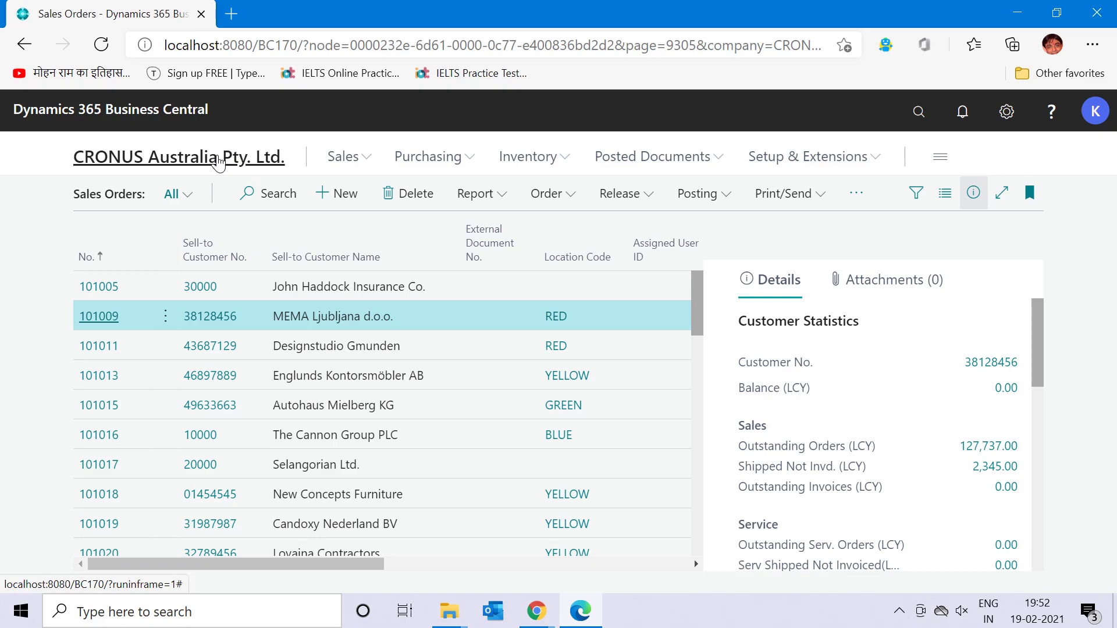